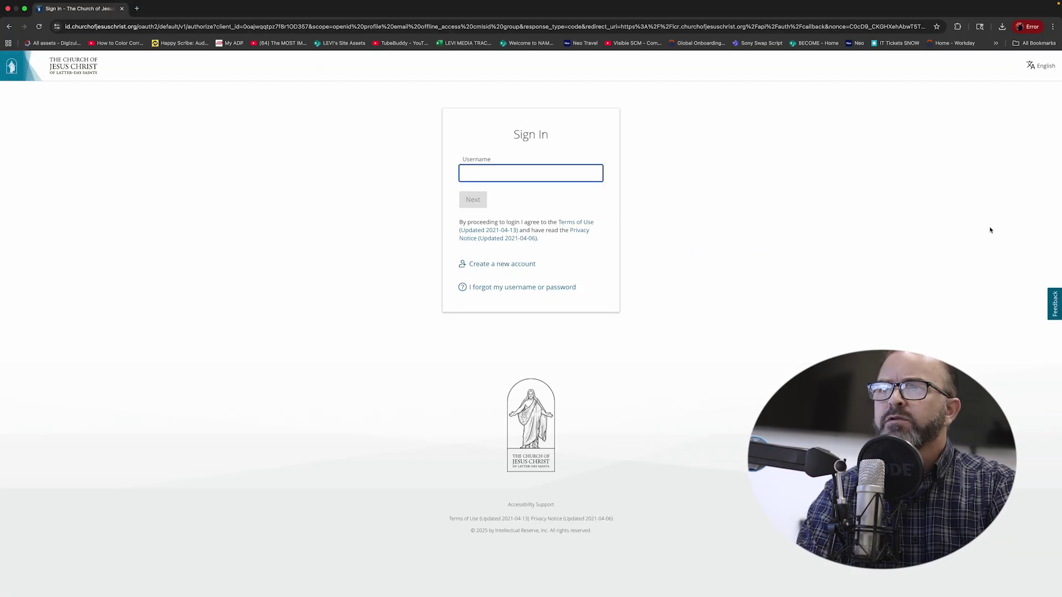
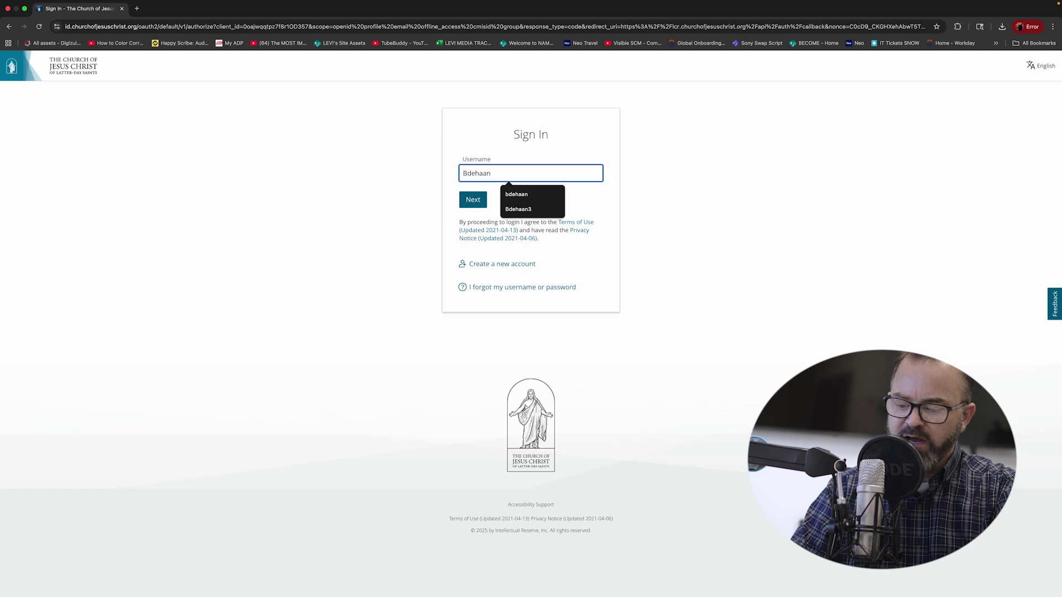
Step: Sign in to the church account with the account username and password
key("Return")
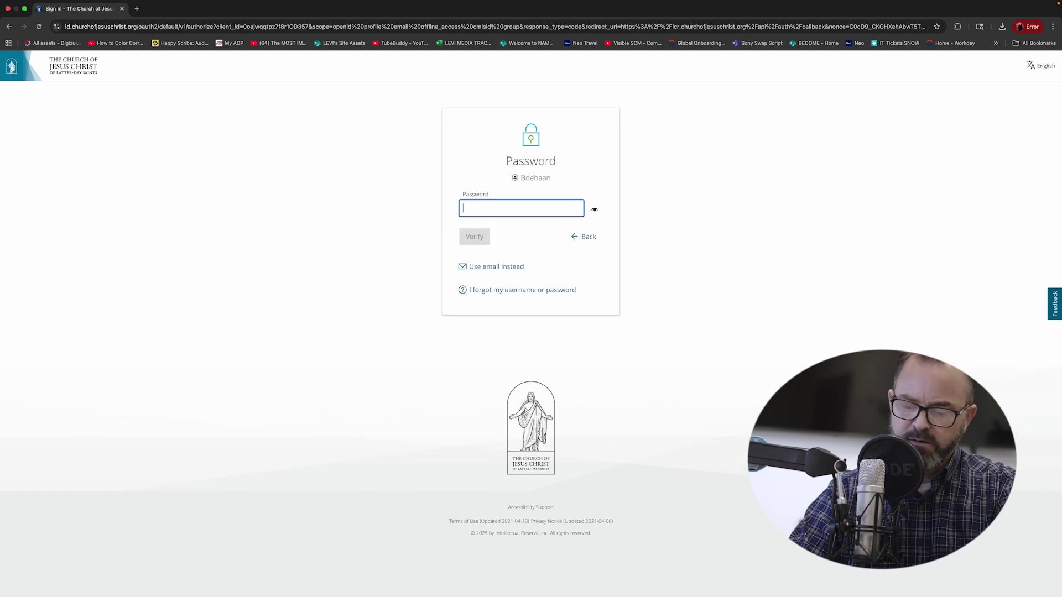
type("••••••••••")
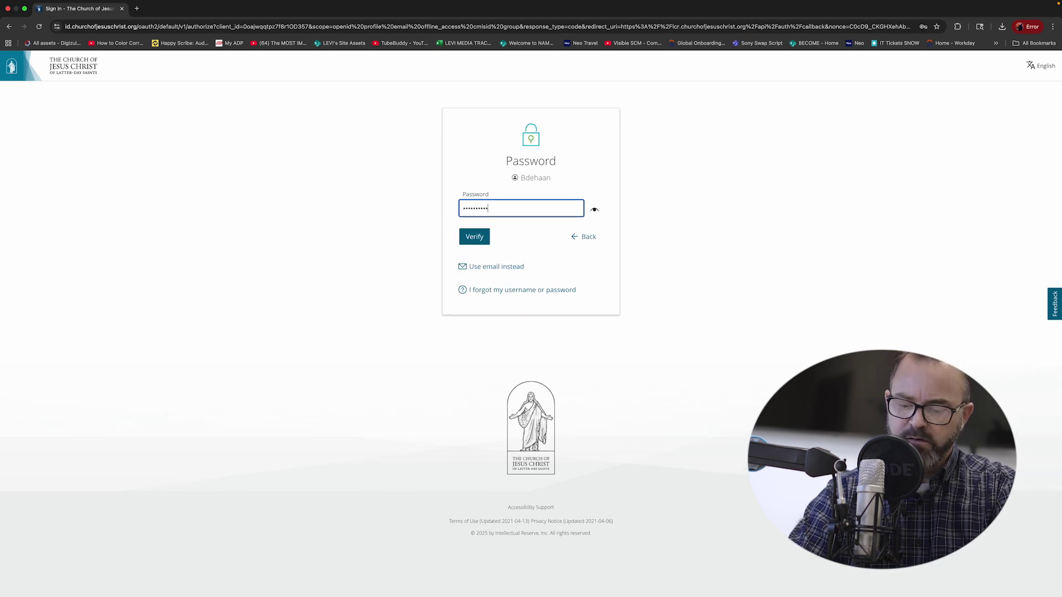
type("••••")
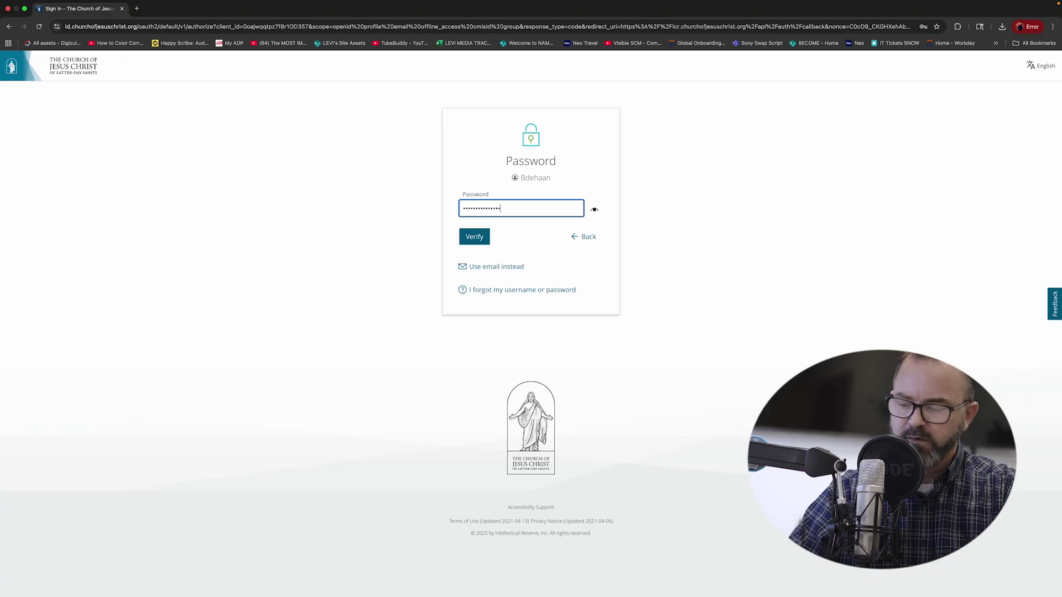
key("Return")
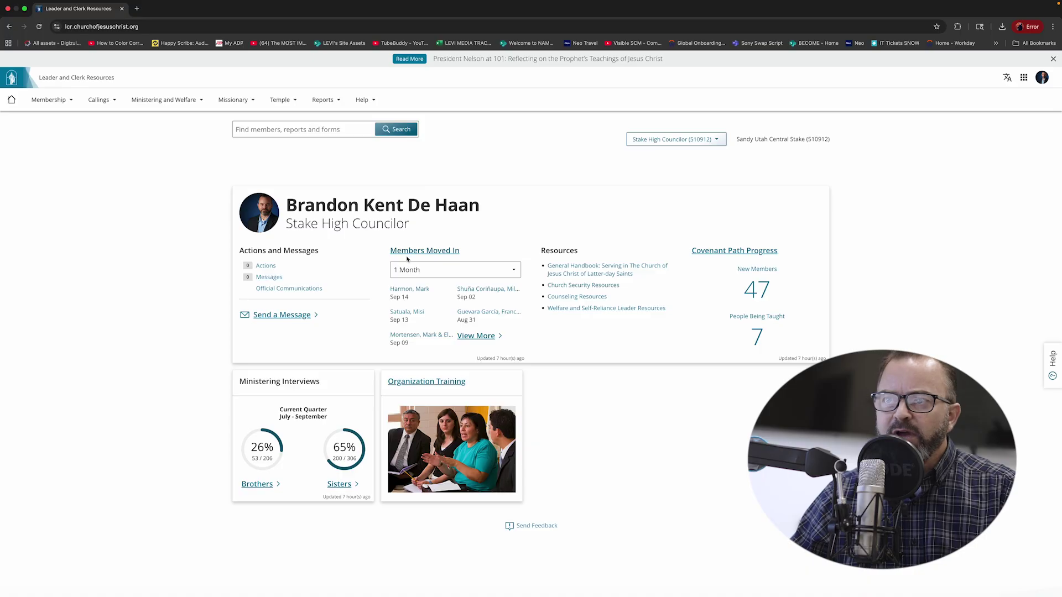
left_click(444, 253)
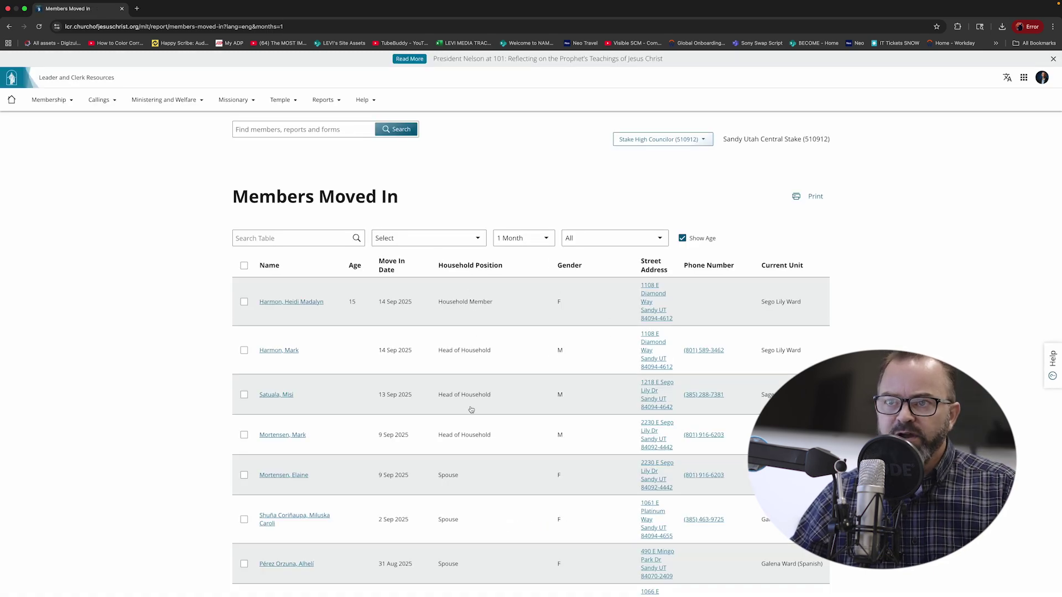
left_click(8, 27)
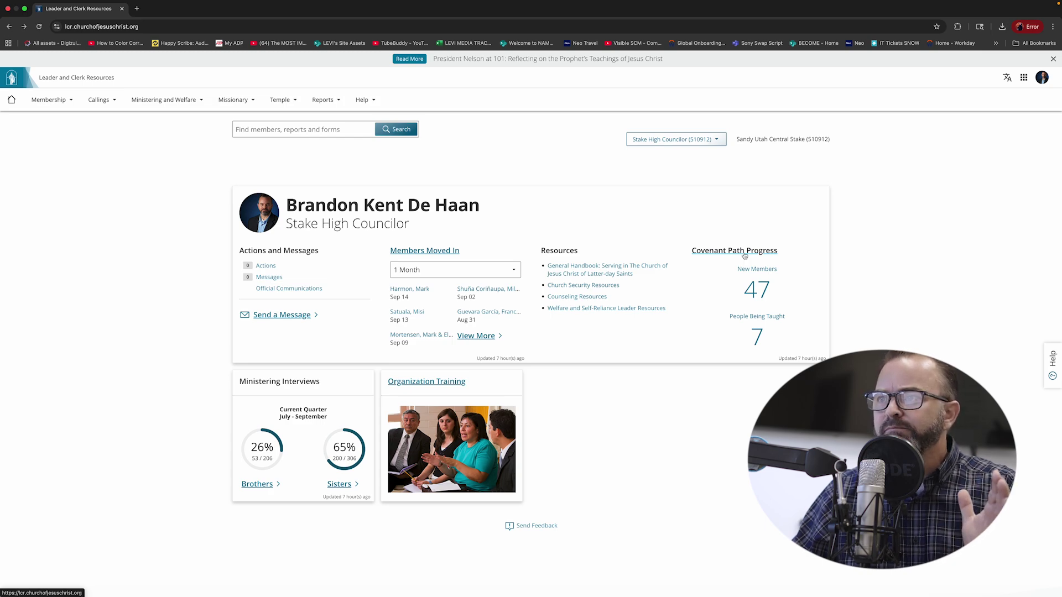
left_click(744, 255)
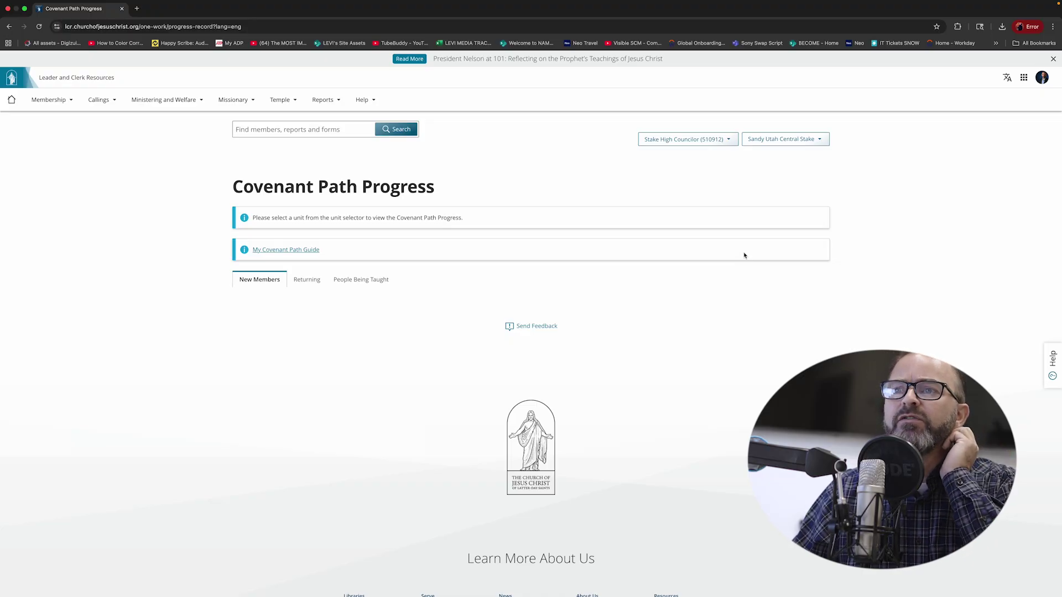
left_click(8, 26)
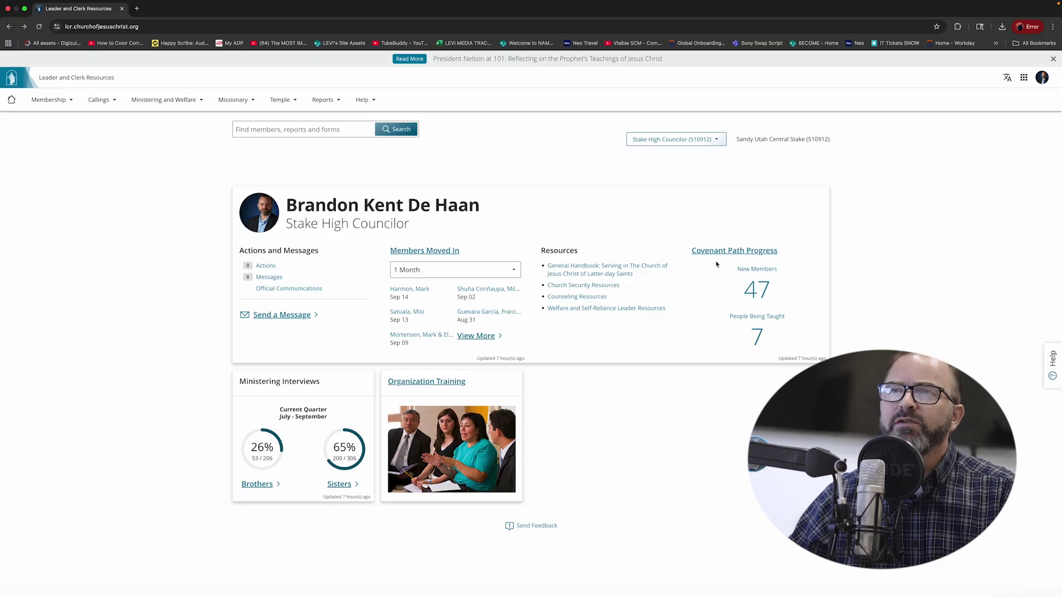
left_click(321, 103)
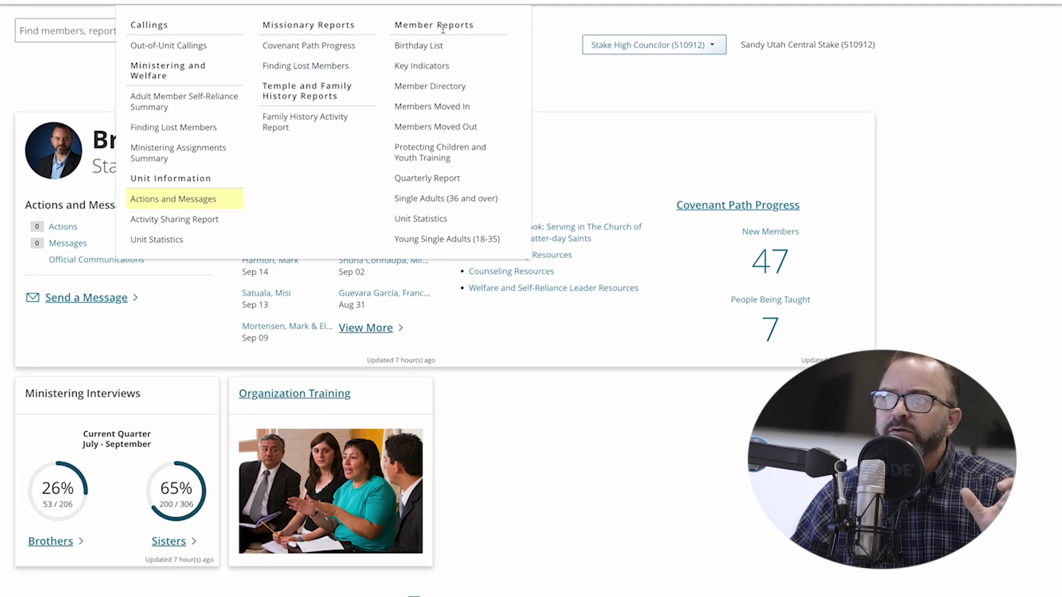
Step: Open the Key Indicators report from Member Reports in the Reports menu
left_click(431, 69)
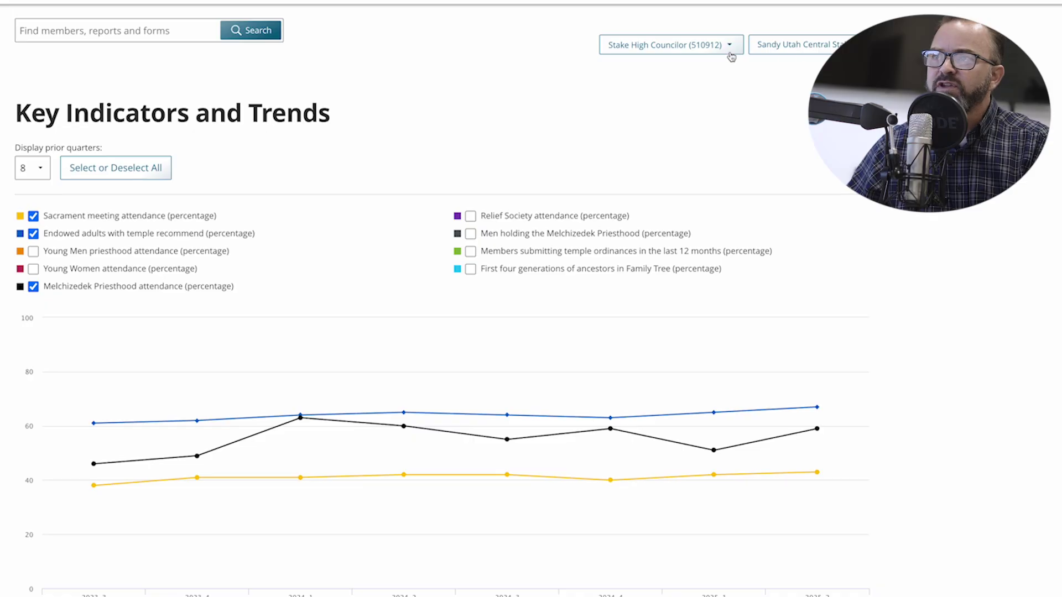
Step: Choose Park Ward in the unit selector next to the stake name
left_click(862, 44)
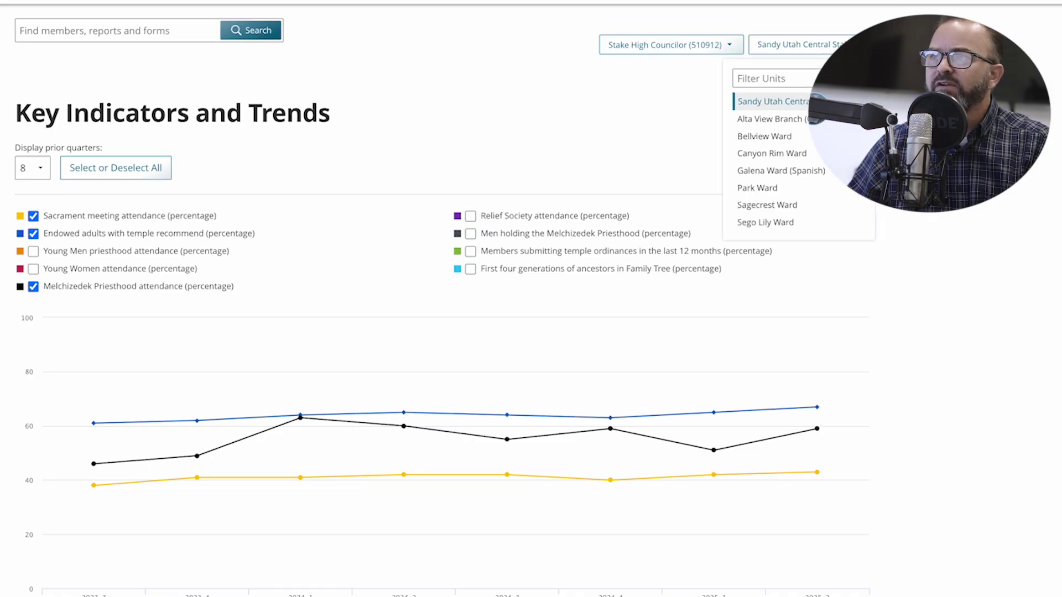
left_click(757, 188)
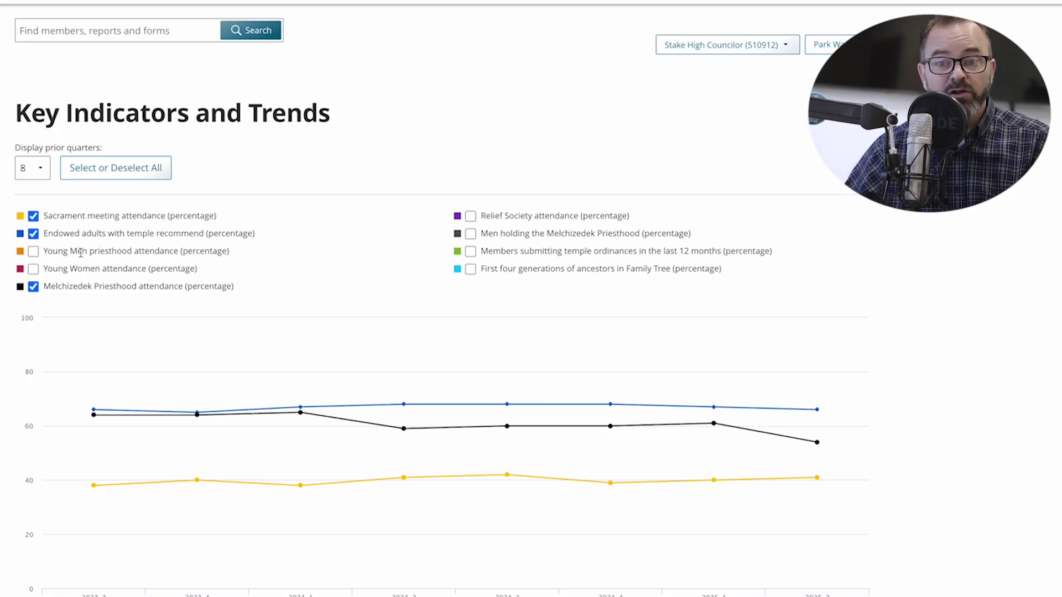
Step: Clear every chart line except Sacrament meeting attendance, including temple recommend and Melchizedek Priesthood
left_click(34, 253)
left_click(34, 270)
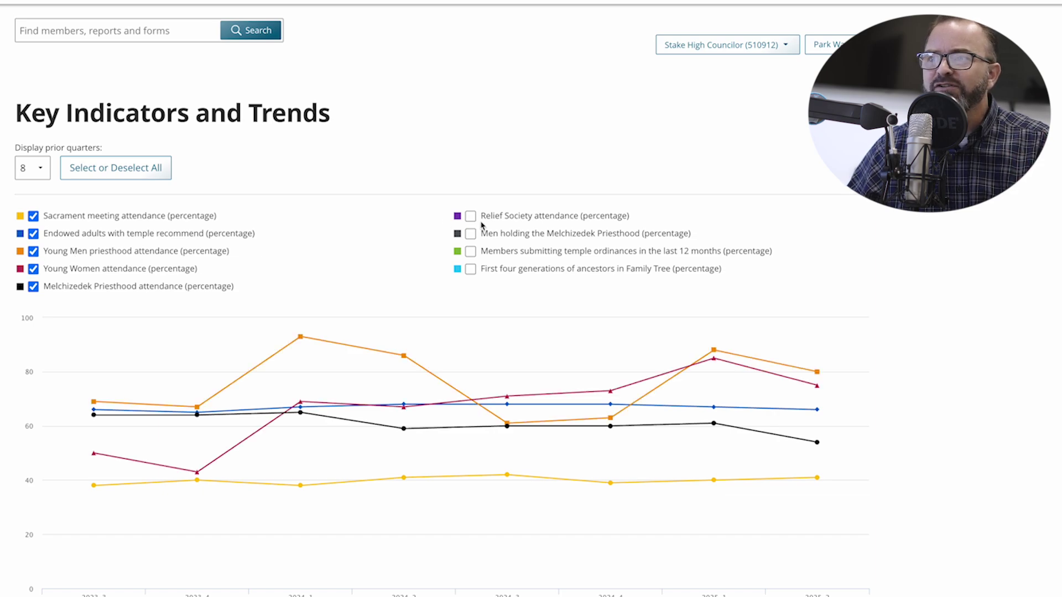
left_click(471, 216)
left_click(471, 216)
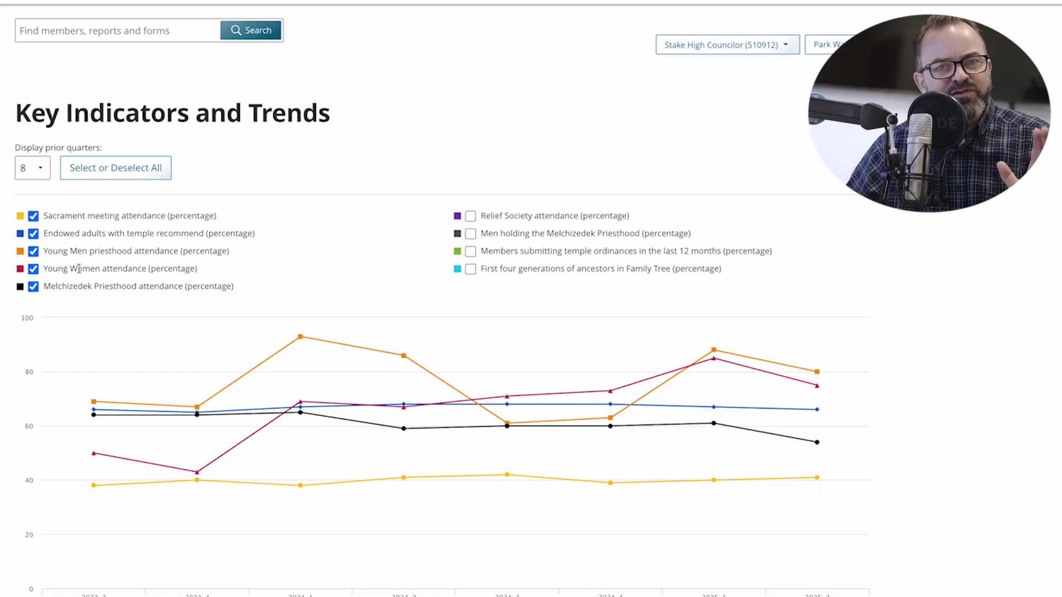
left_click(33, 271)
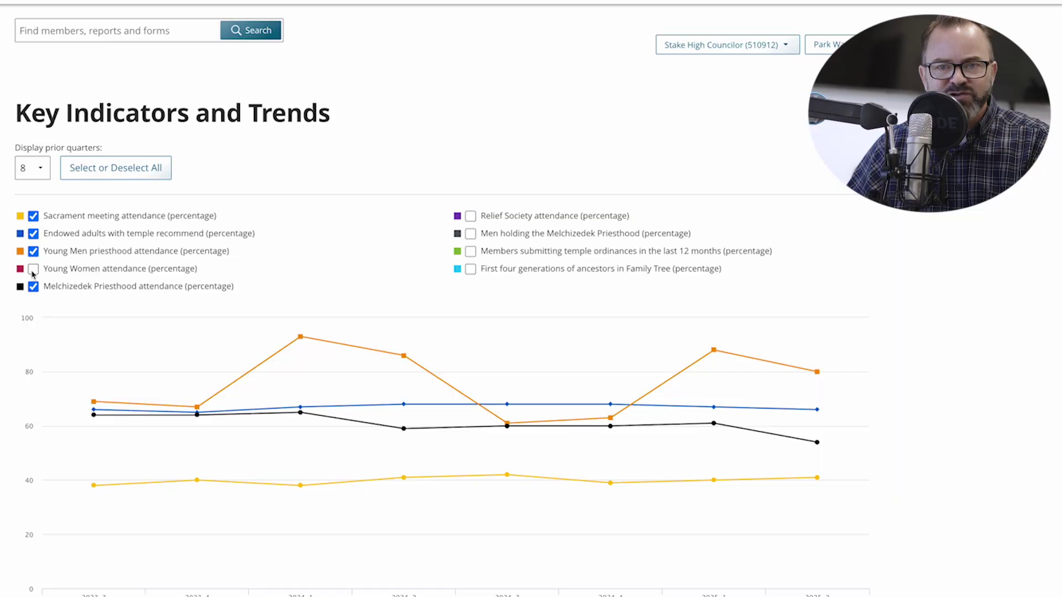
left_click(33, 251)
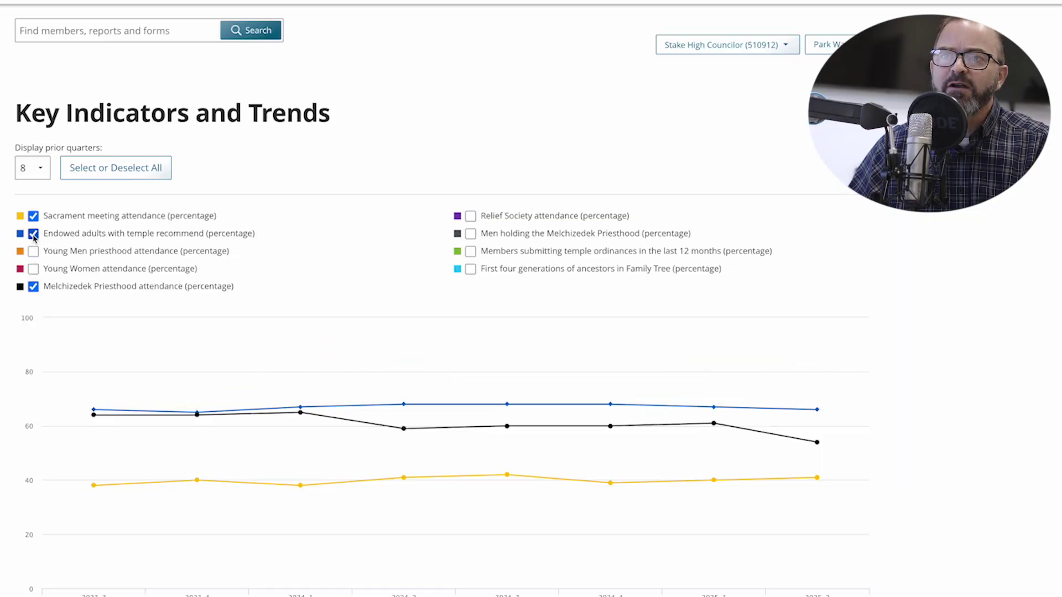
left_click(33, 234)
left_click(34, 287)
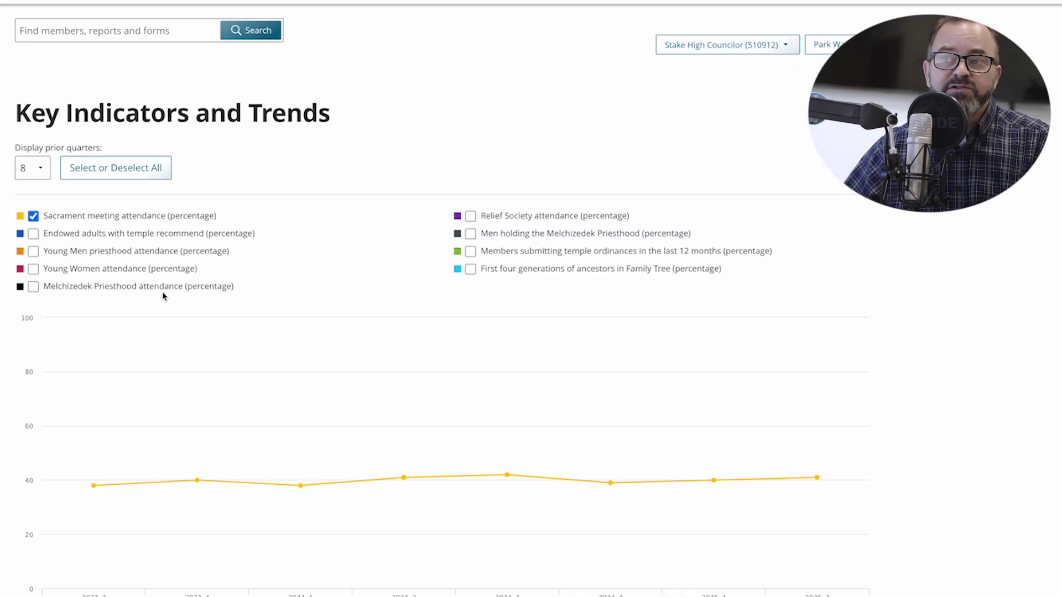
Step: Check Melchizedek Priesthood attendance (percentage) to plot it beside sacrament attendance
left_click(33, 286)
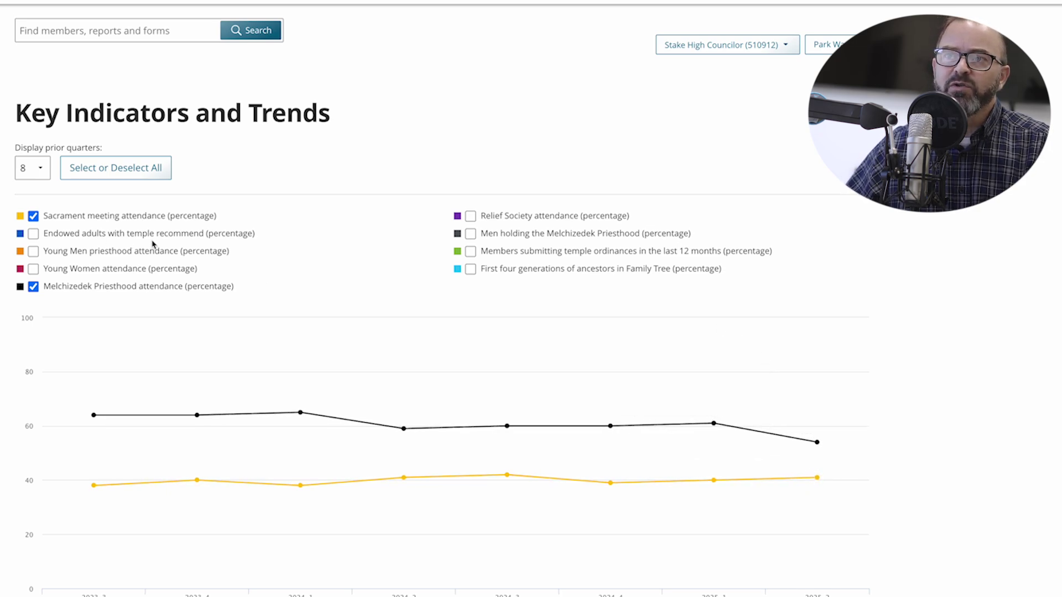
Step: Plot only Endowed adults with temple recommend and read its quarterly values, around 65-68%
left_click(34, 236)
left_click(35, 287)
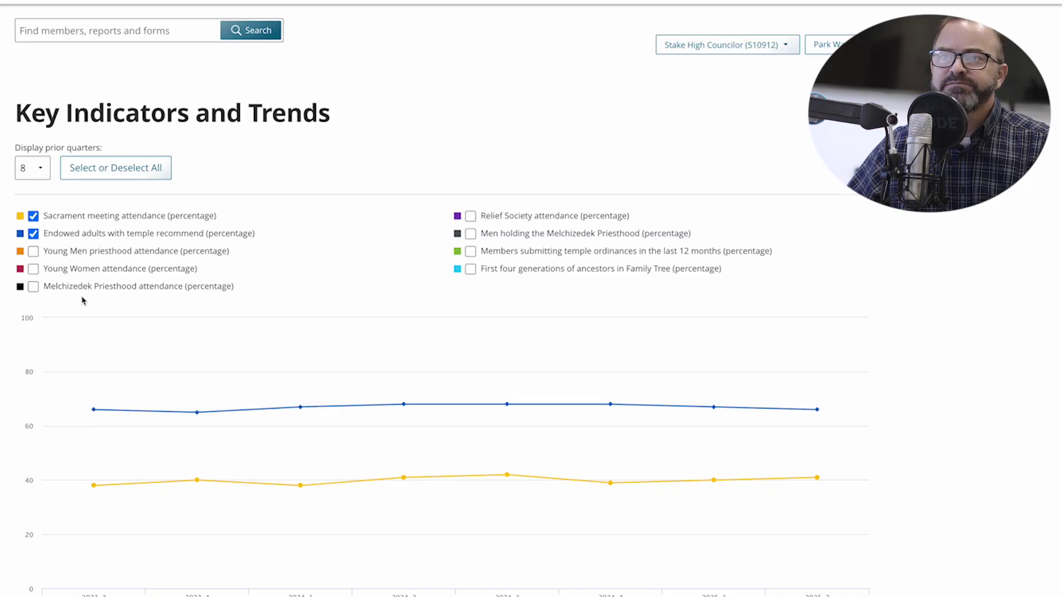
left_click(33, 216)
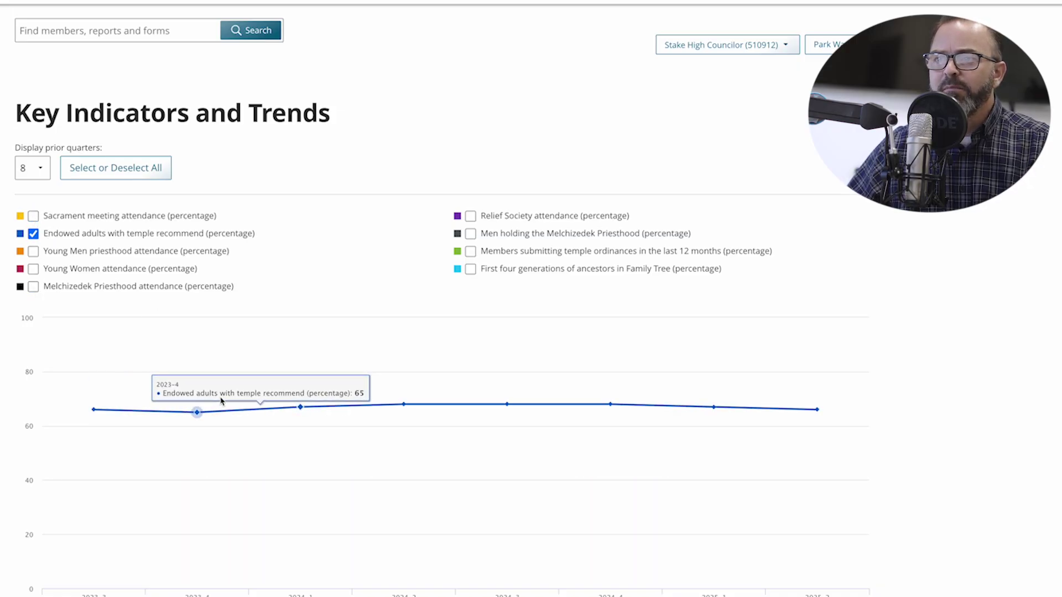
mouse_move(101, 410)
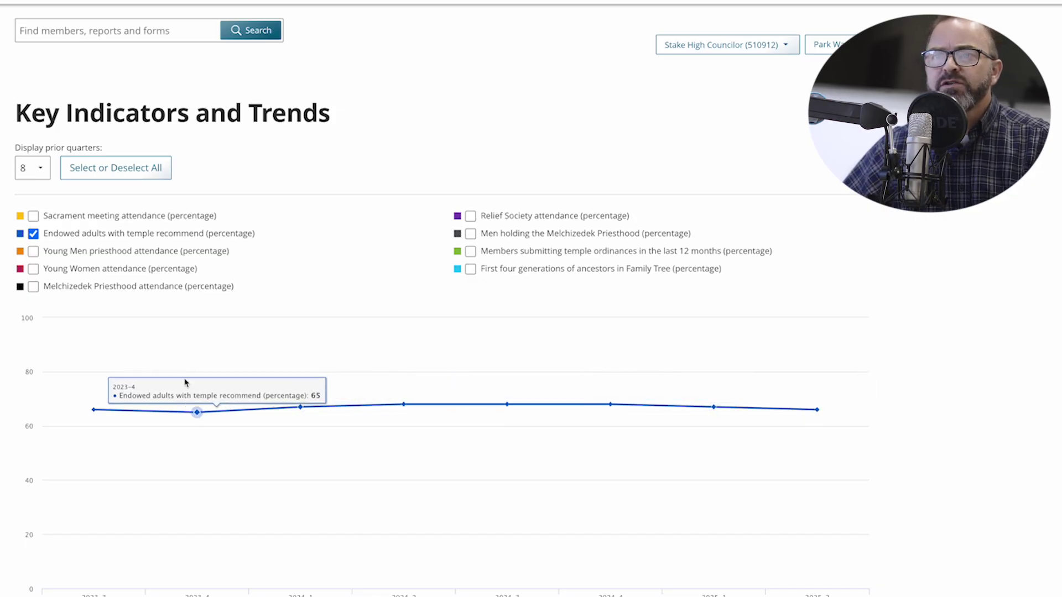
Step: Plot Relief Society, Melchizedek Priesthood, Sacrament meeting and temple recommend lines together
left_click(34, 234)
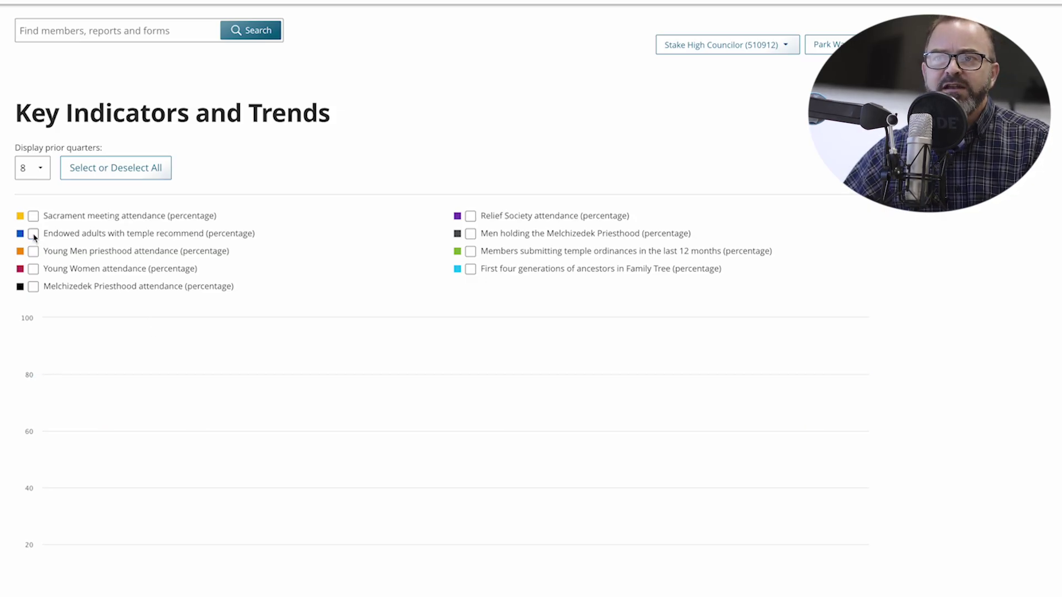
left_click(470, 217)
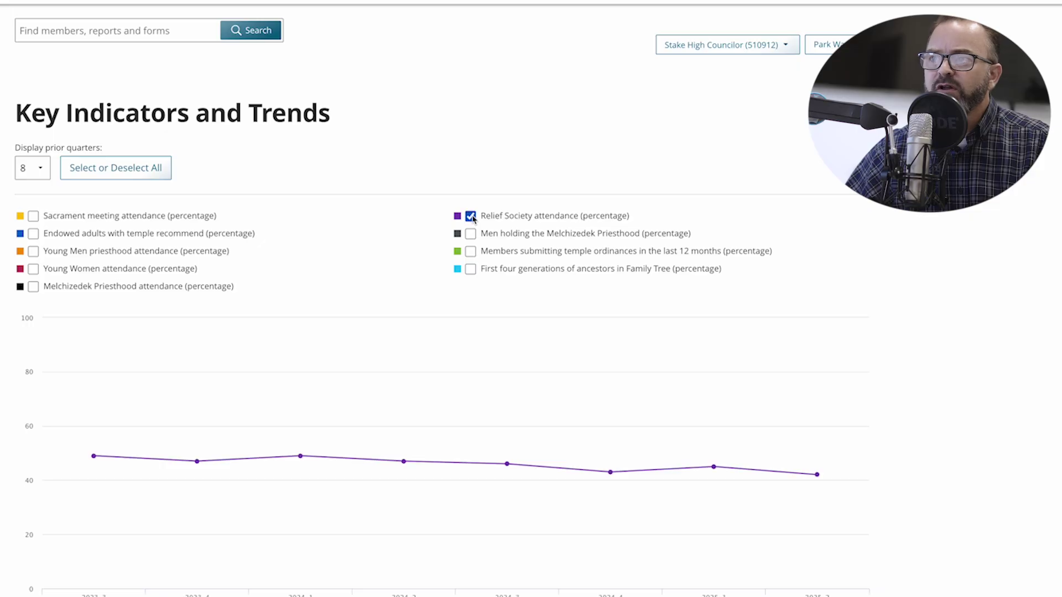
left_click(33, 288)
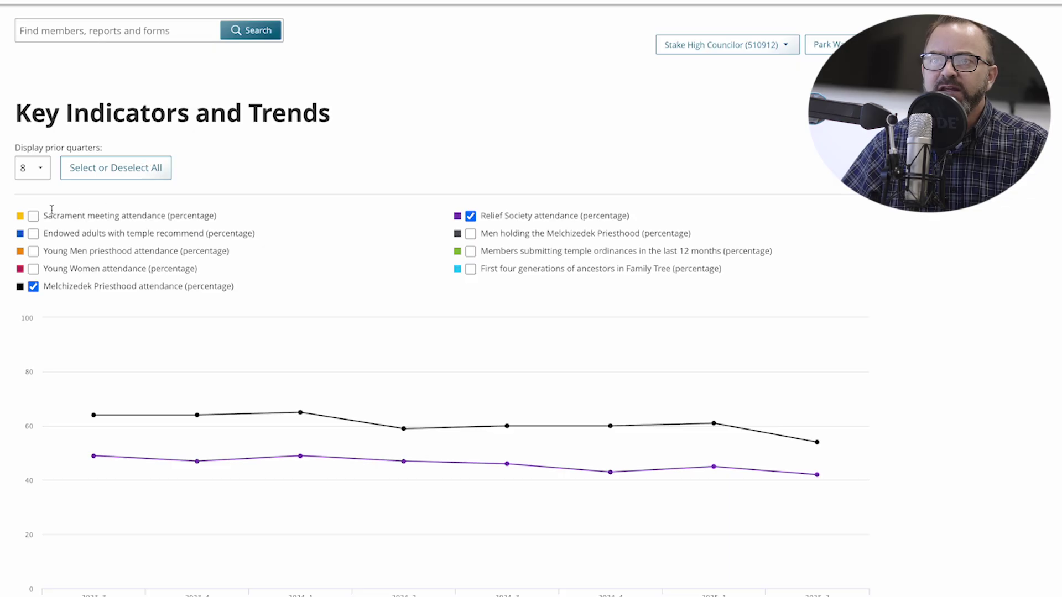
left_click(35, 217)
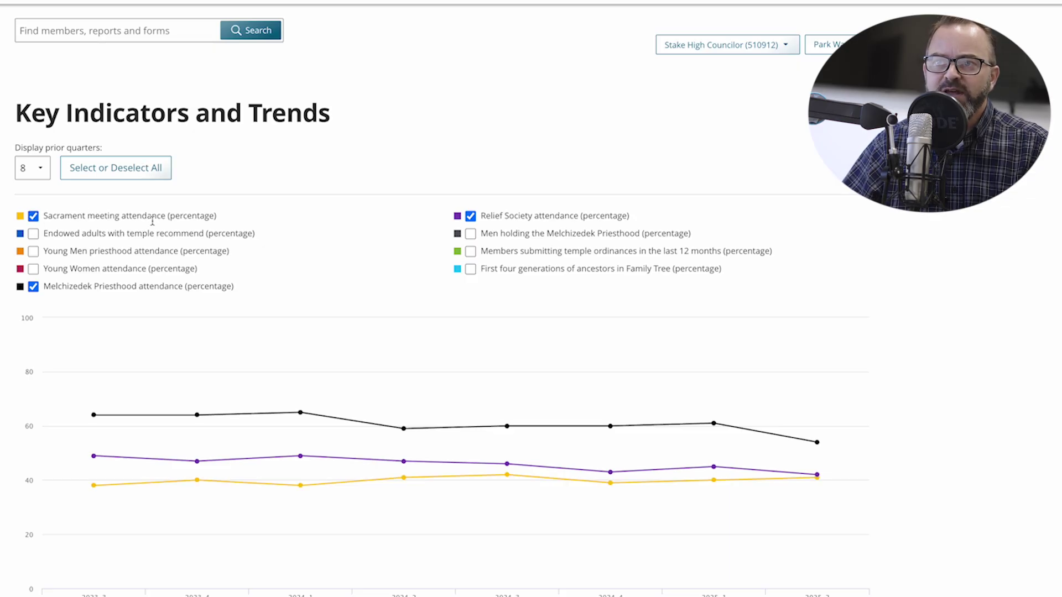
left_click(34, 235)
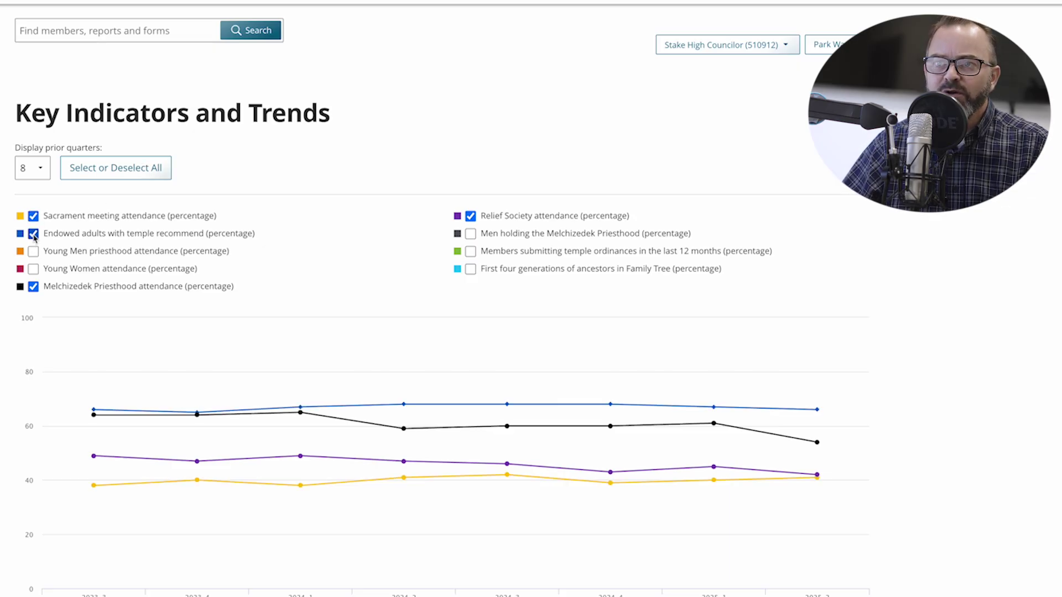